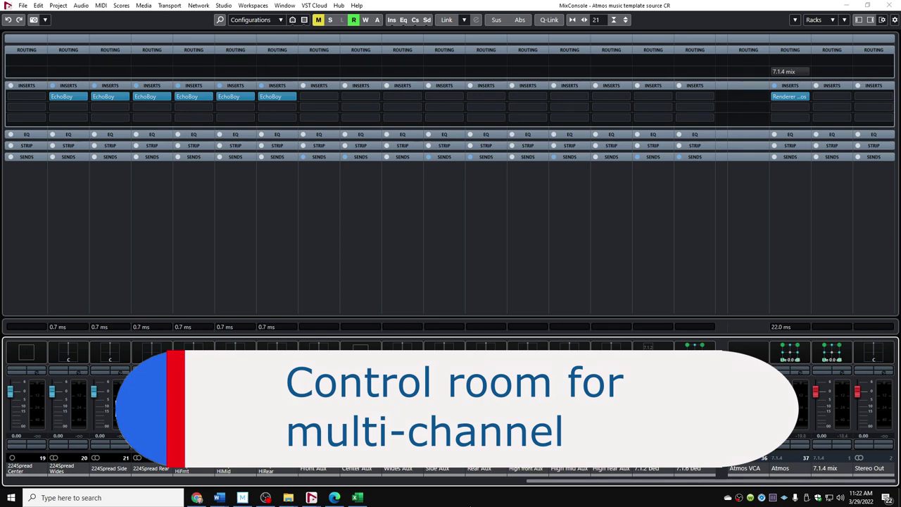
Step: Disconnect the 7.1.4 mix output bus from its audio device
left_click(832, 468)
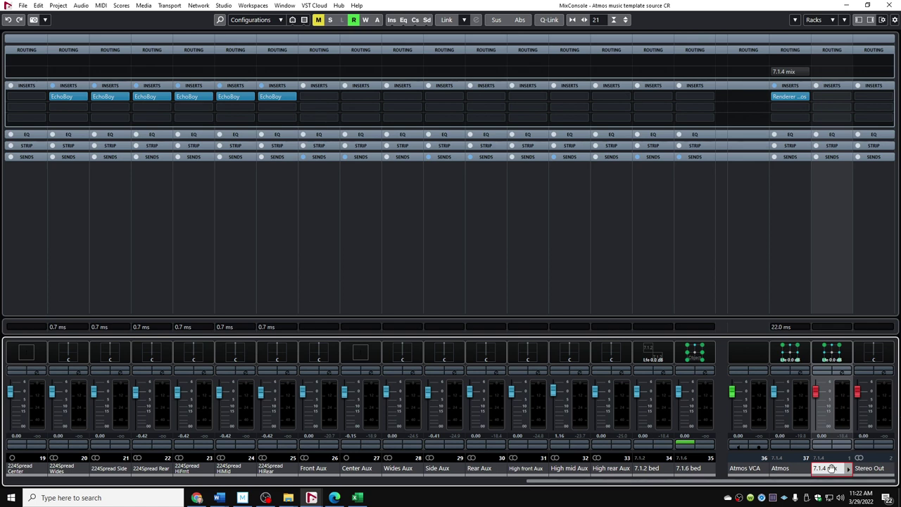
left_click(788, 469)
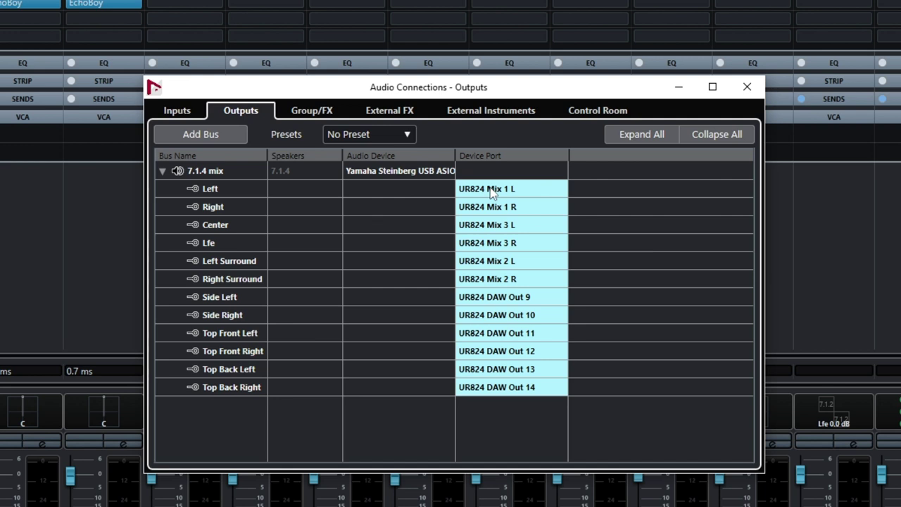
left_click(403, 172)
left_click(402, 199)
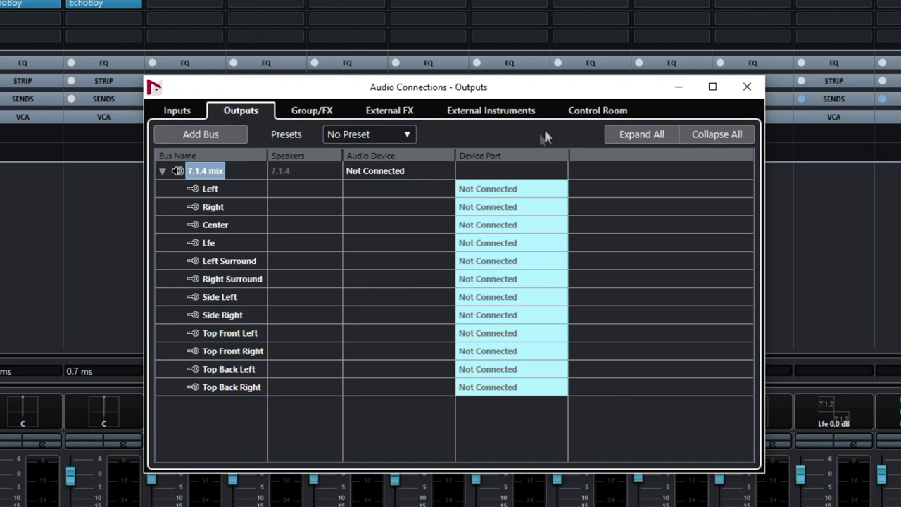
Step: Enable the Control Room and remove the existing stereo Monitor 1 channel
left_click(581, 113)
left_click(163, 134)
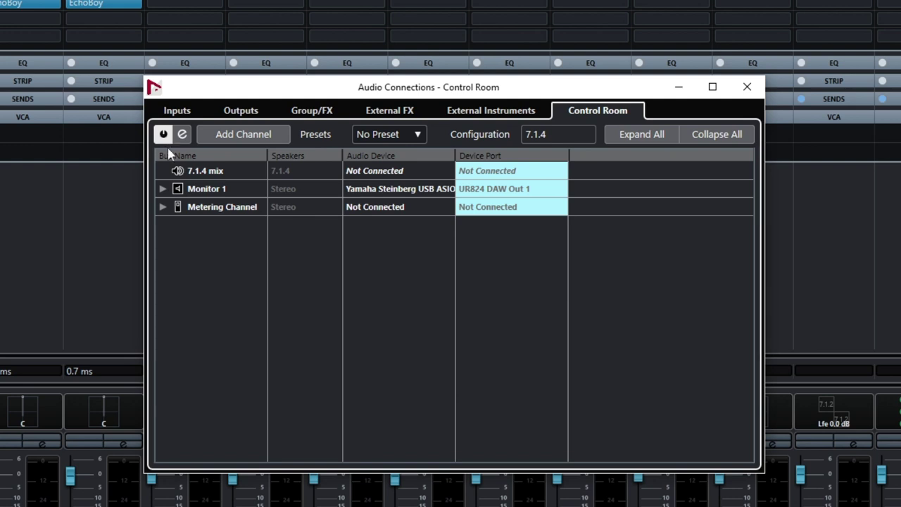
right_click(213, 190)
left_click(297, 359)
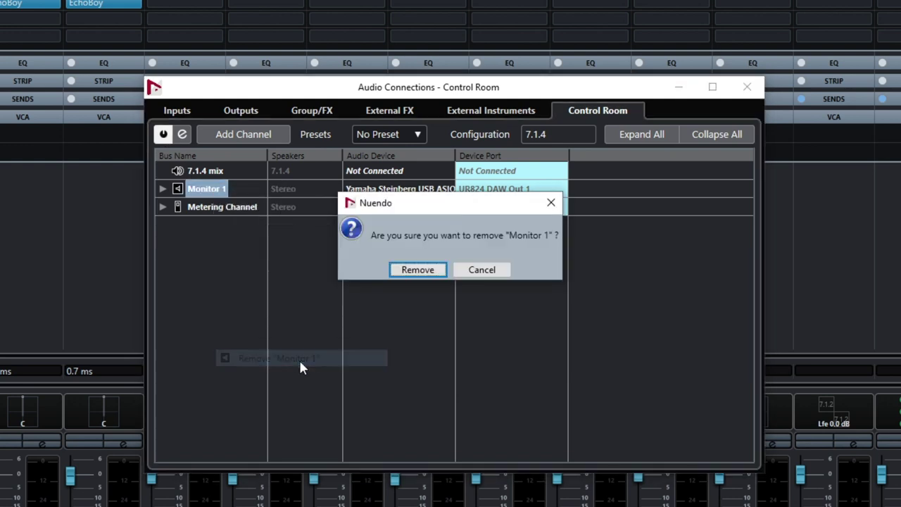
left_click(431, 272)
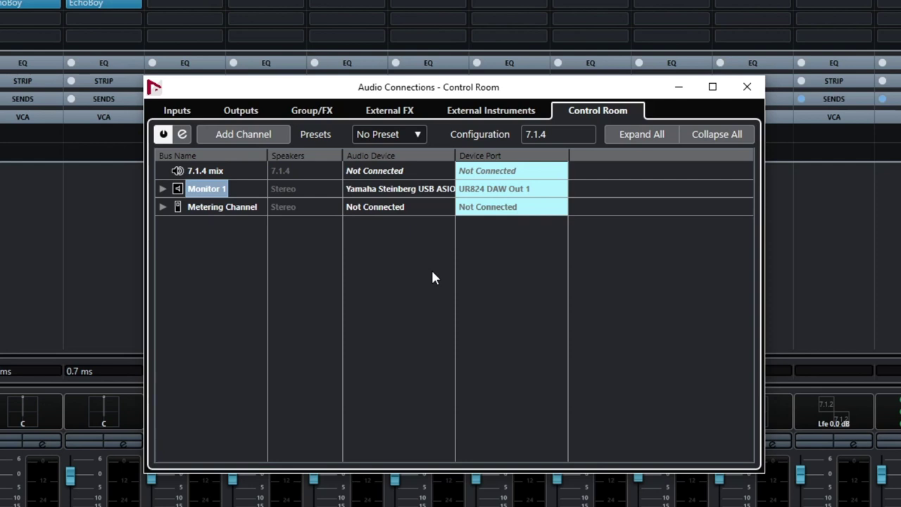
Step: Add a Control Room monitor channel named 7.1.4 with the 7.1.4 configuration
left_click(244, 137)
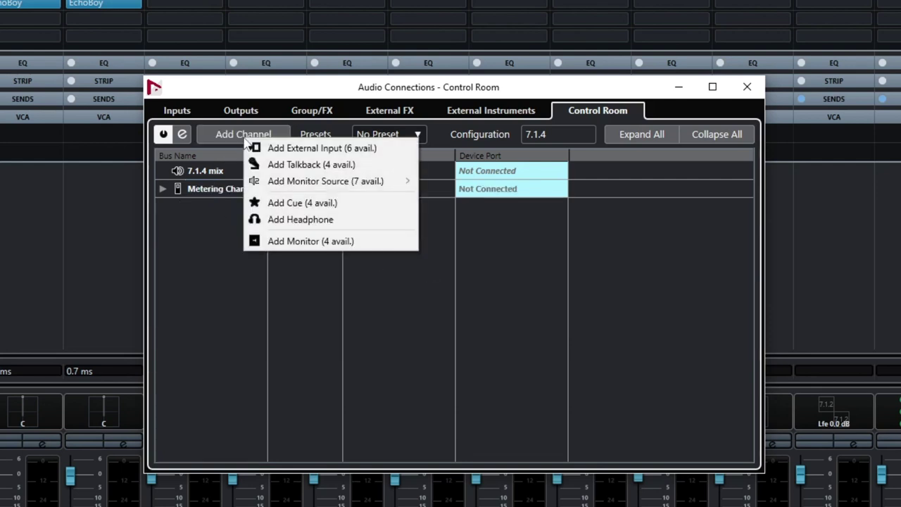
left_click(295, 241)
type("7.1.4")
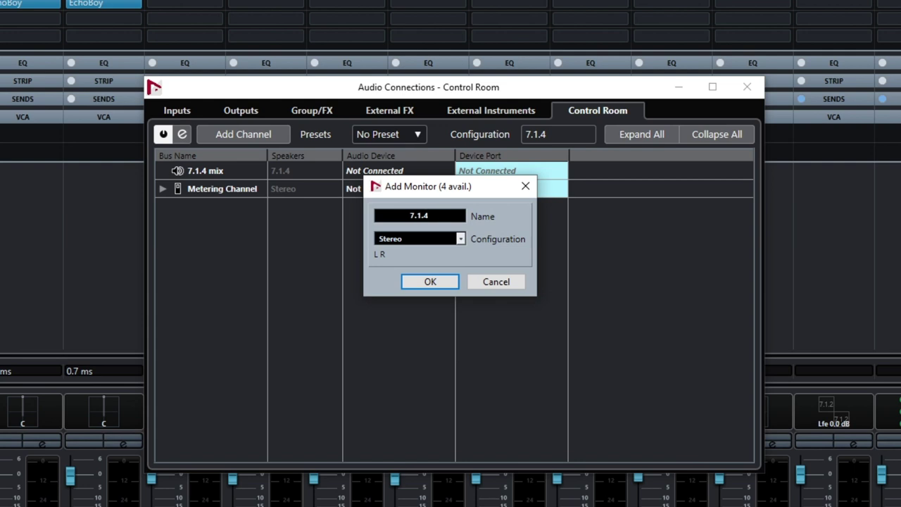
left_click(460, 238)
left_click(420, 402)
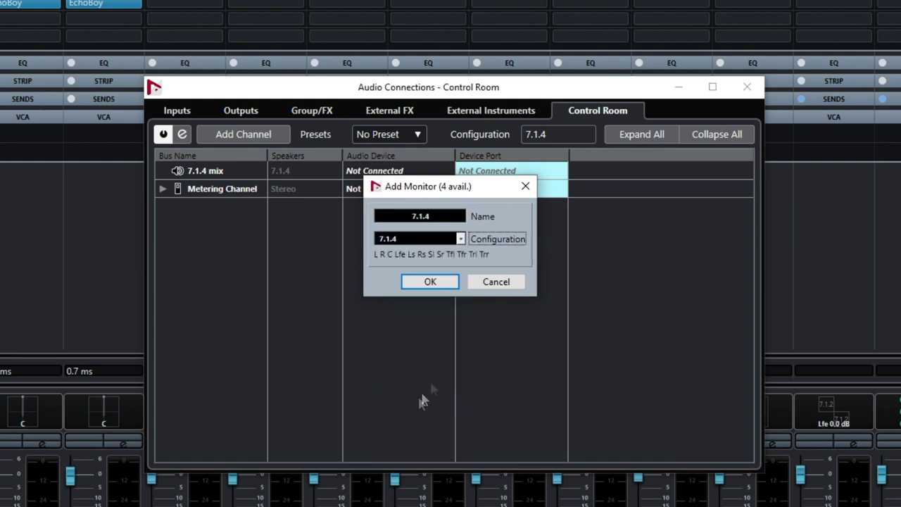
left_click(430, 281)
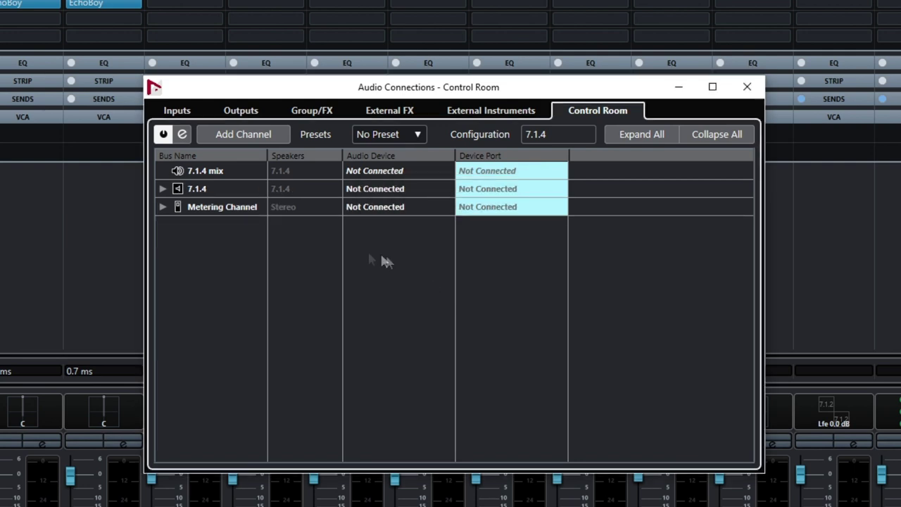
Step: Assign the Yamaha Steinberg USB ASIO device to the 7.1.4 monitor and expand its port list
left_click(381, 190)
left_click(387, 212)
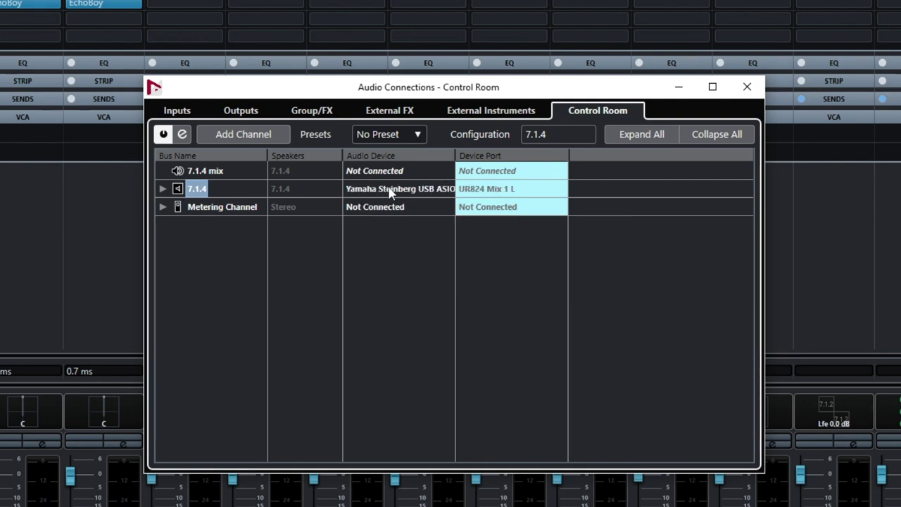
left_click(162, 189)
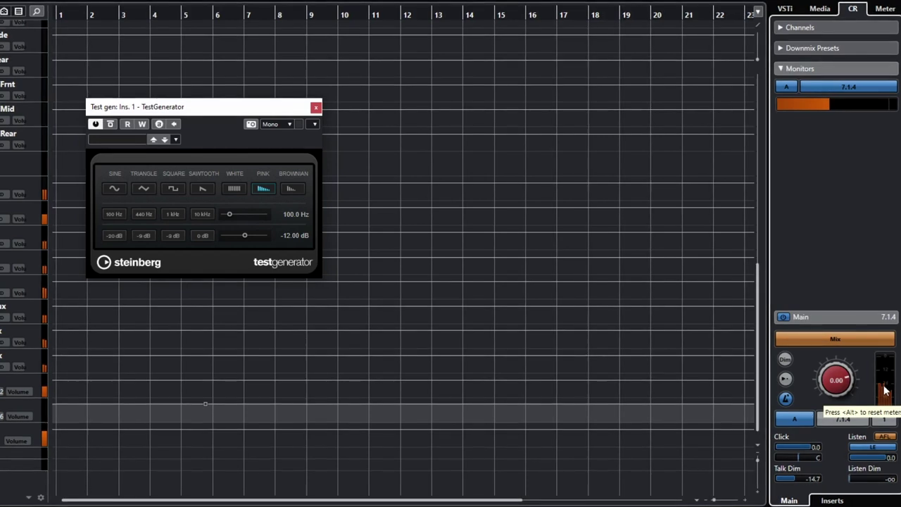
Step: Compare the master meter before and after turning the Control Room level all the way down
left_click(888, 9)
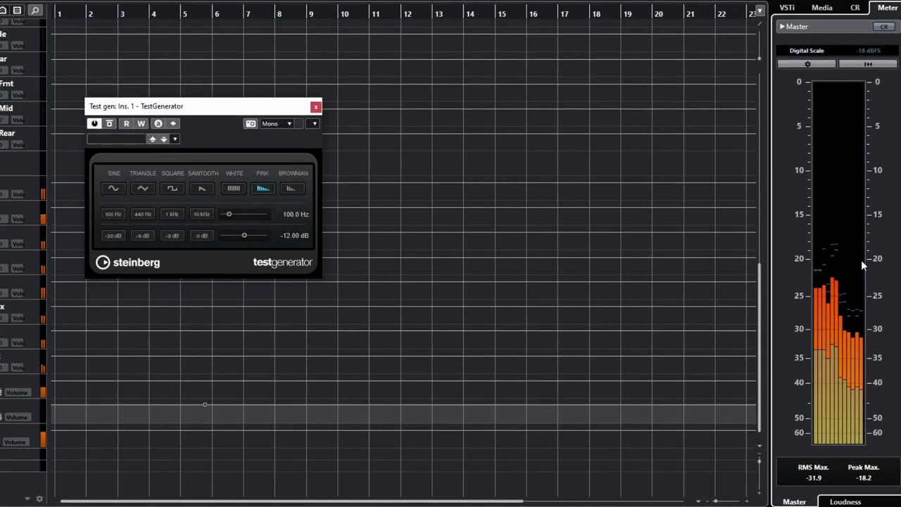
left_click(856, 7)
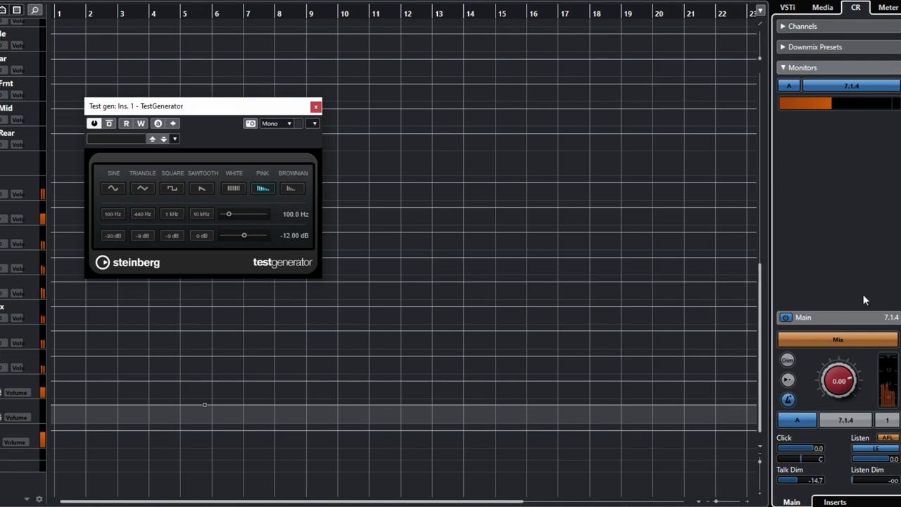
left_click_drag(839, 380, 841, 476)
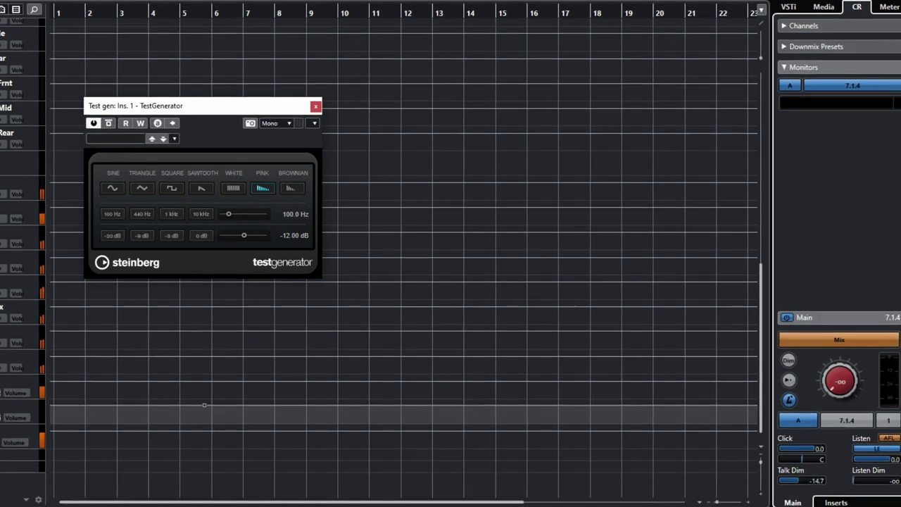
left_click(891, 7)
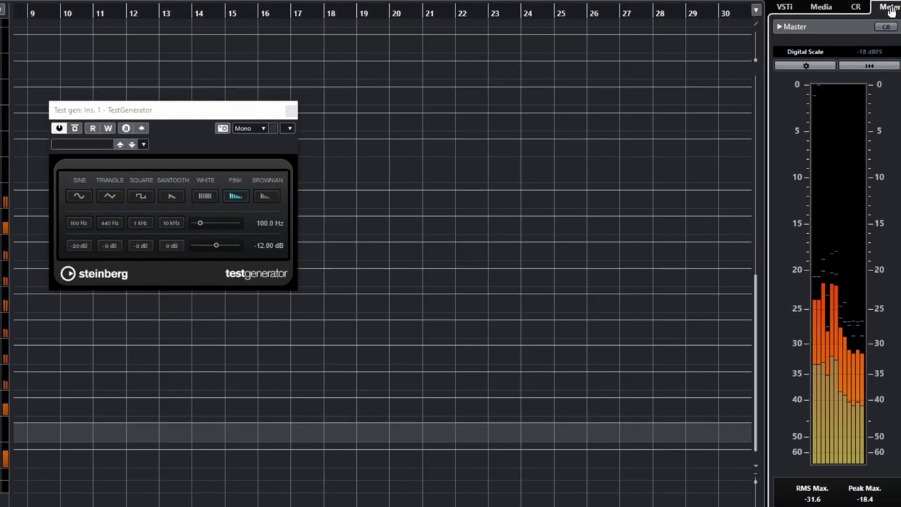
left_click(856, 7)
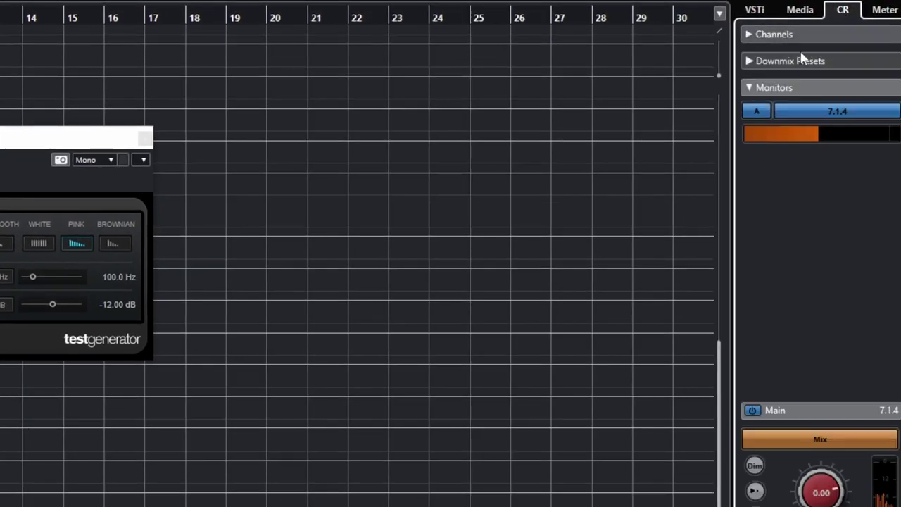
Step: Audition the Stereo, Mono and 5.1 downmix presets, checking their MixConvert settings, and switch back to 7.1.4
left_click(769, 60)
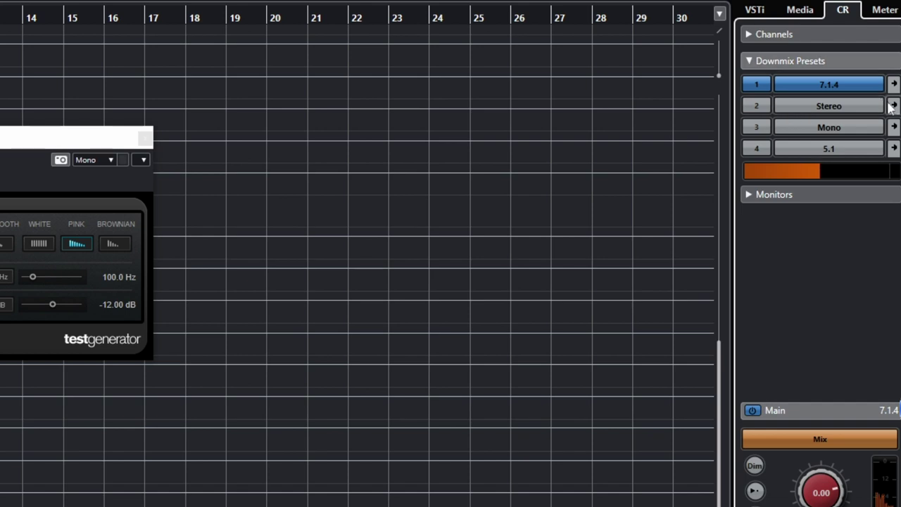
left_click(841, 106)
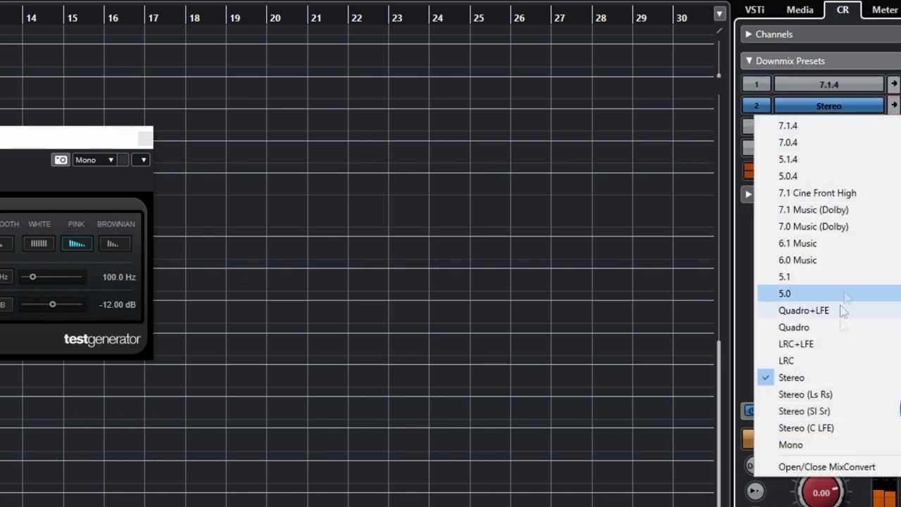
left_click(827, 467)
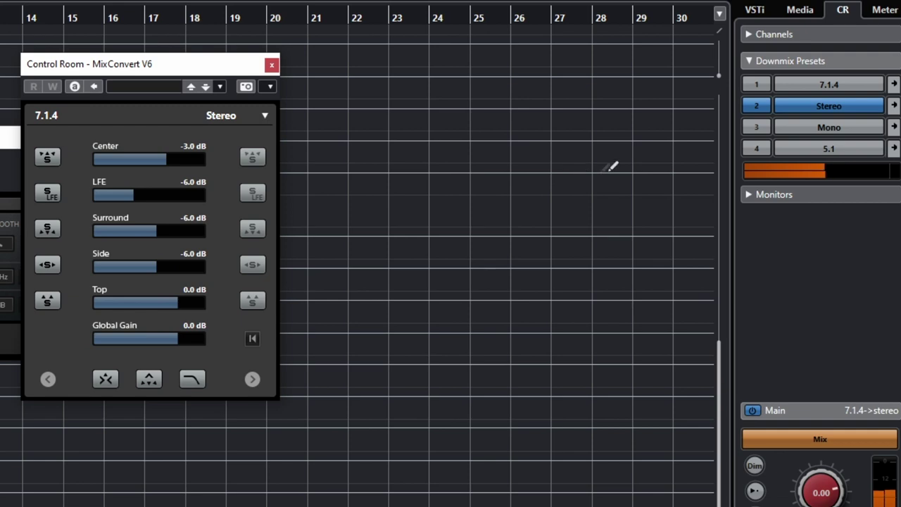
left_click(841, 127)
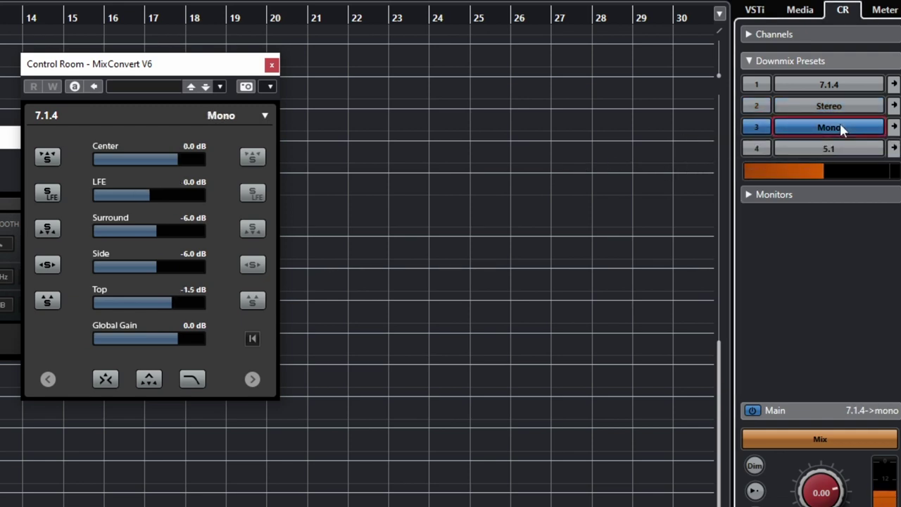
left_click(833, 148)
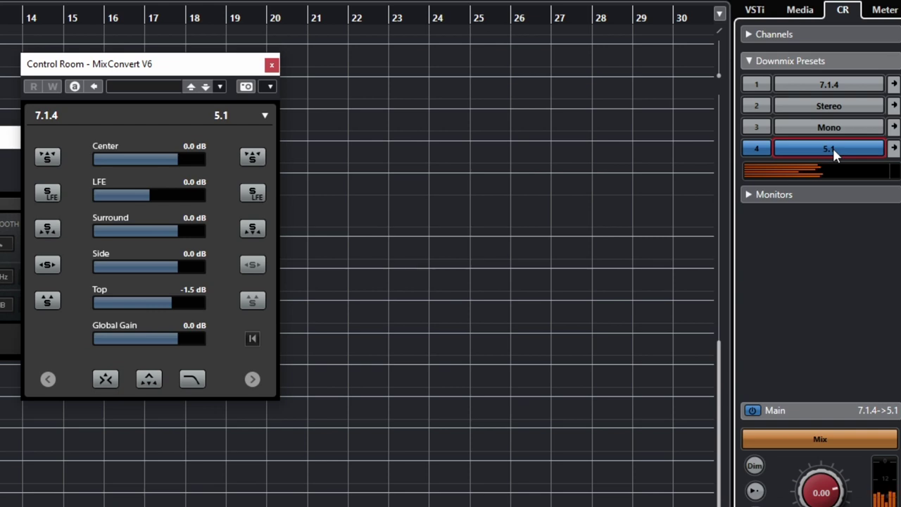
left_click(831, 86)
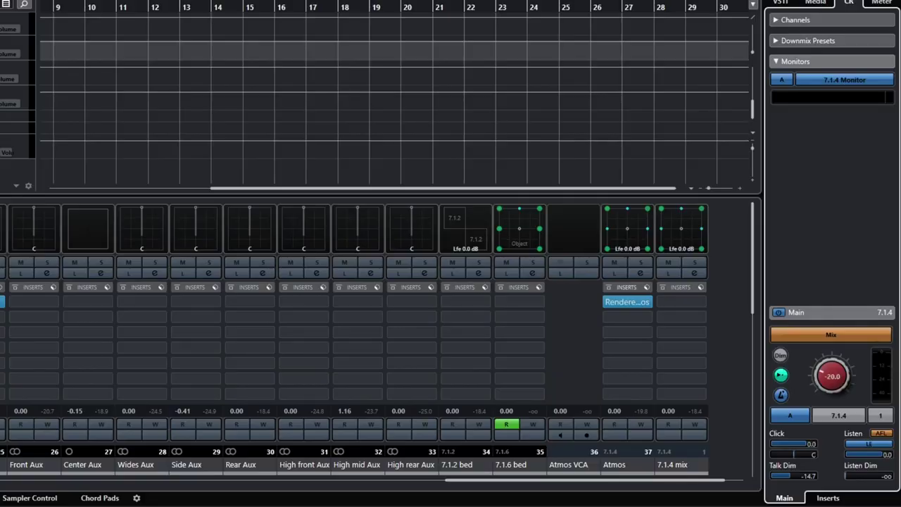
Step: Examine the Control Room's main insert slots, including MixerDelay, and compare them with the monitor overview
left_click(826, 500)
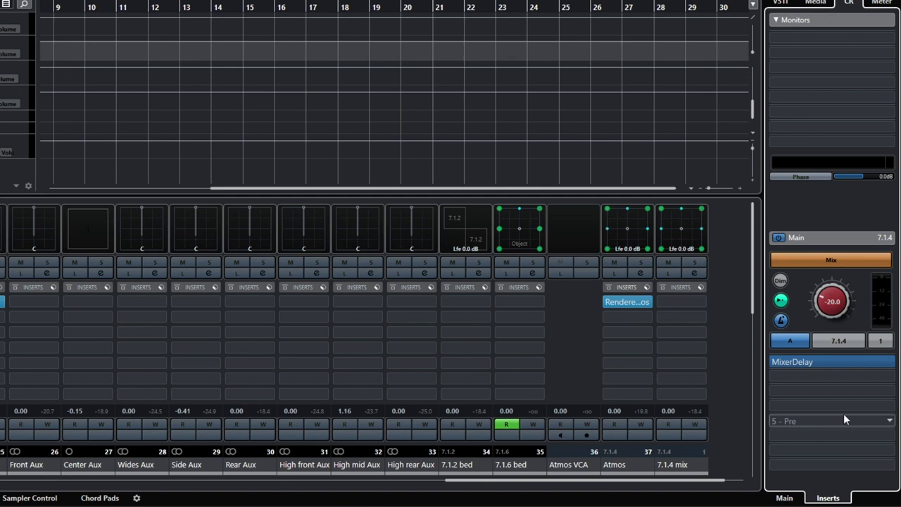
left_click(819, 363)
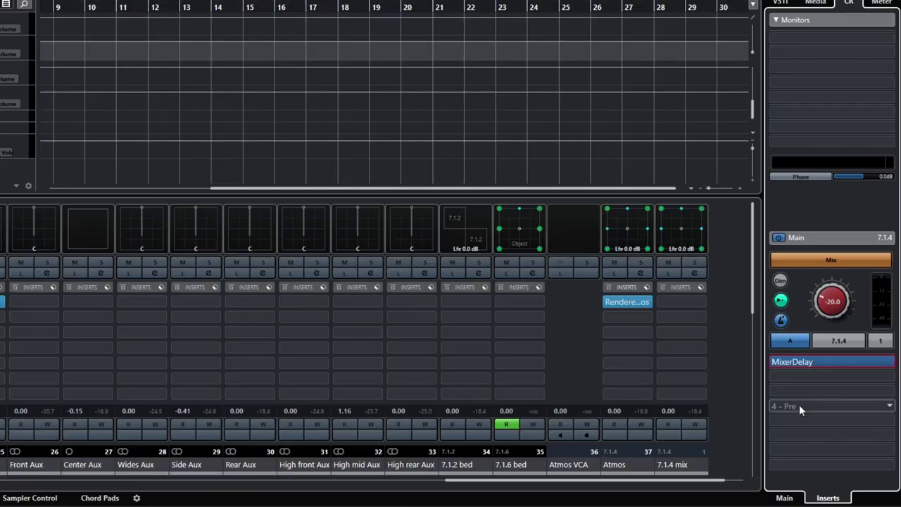
left_click_drag(799, 407, 800, 383)
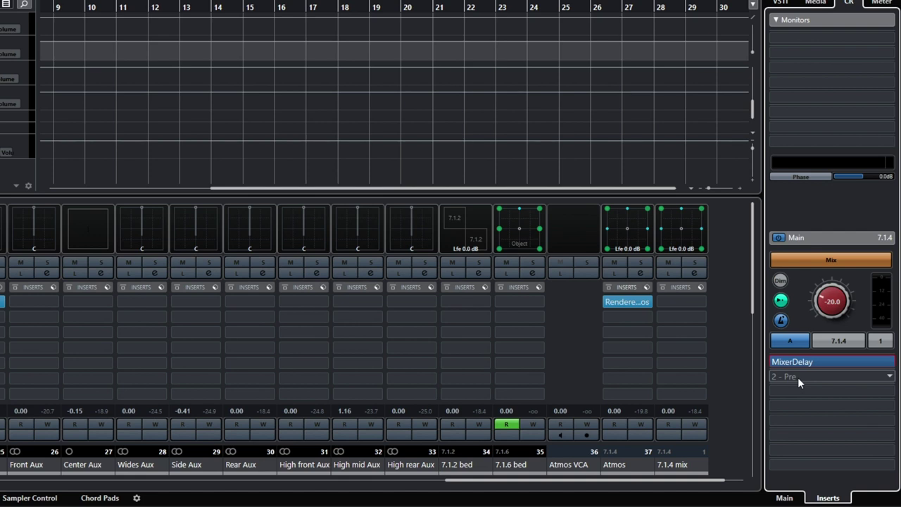
left_click(781, 499)
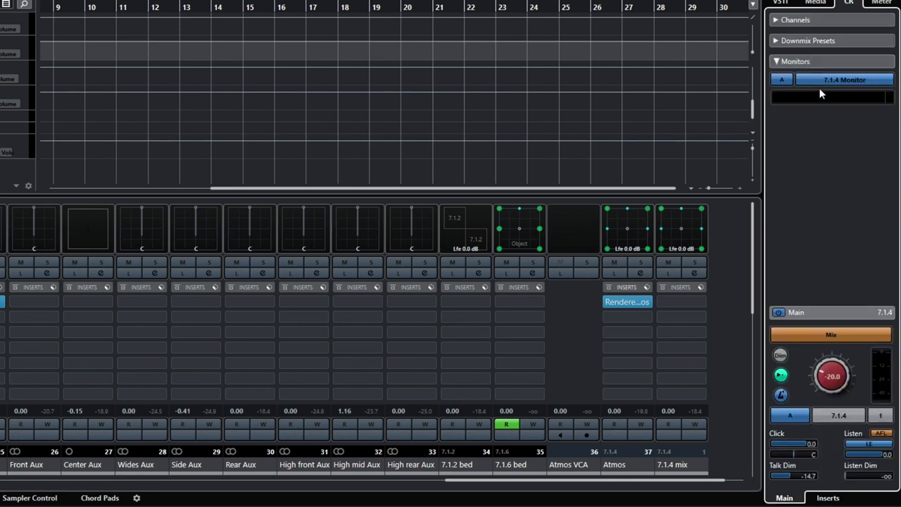
left_click(833, 497)
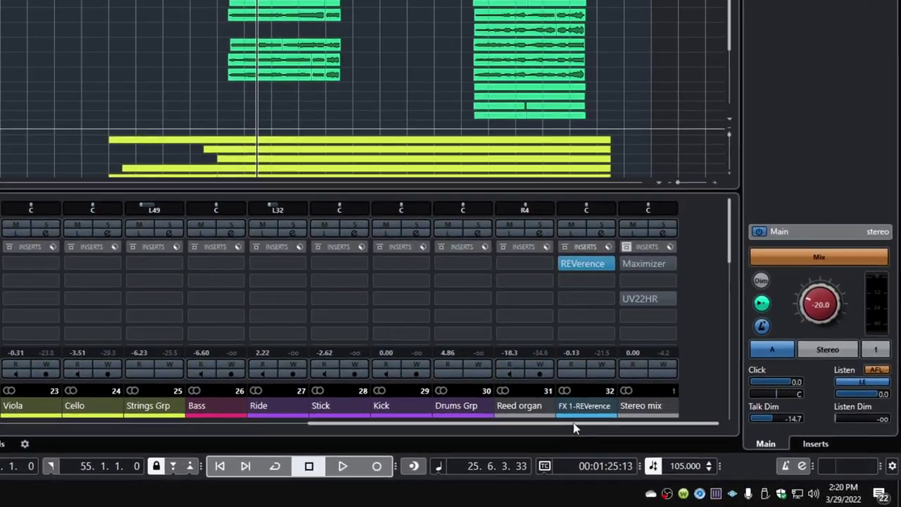
Step: In the stereo project, select the Stereo mix channel and open the MixerDelay editor from the Control Room inserts
left_click(711, 438)
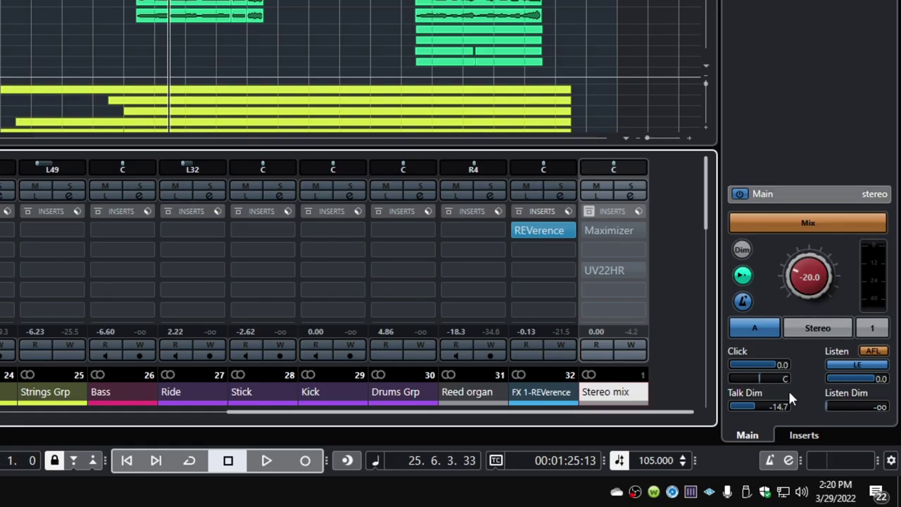
left_click(803, 435)
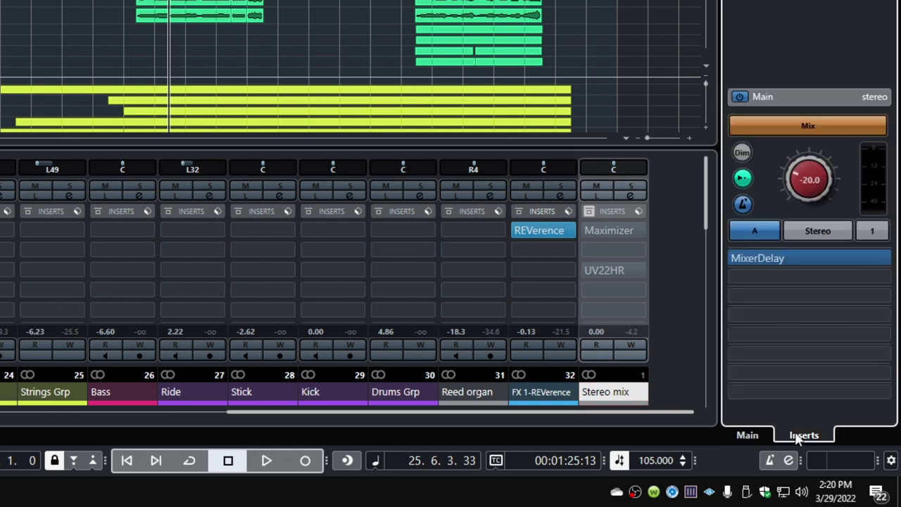
left_click(821, 258)
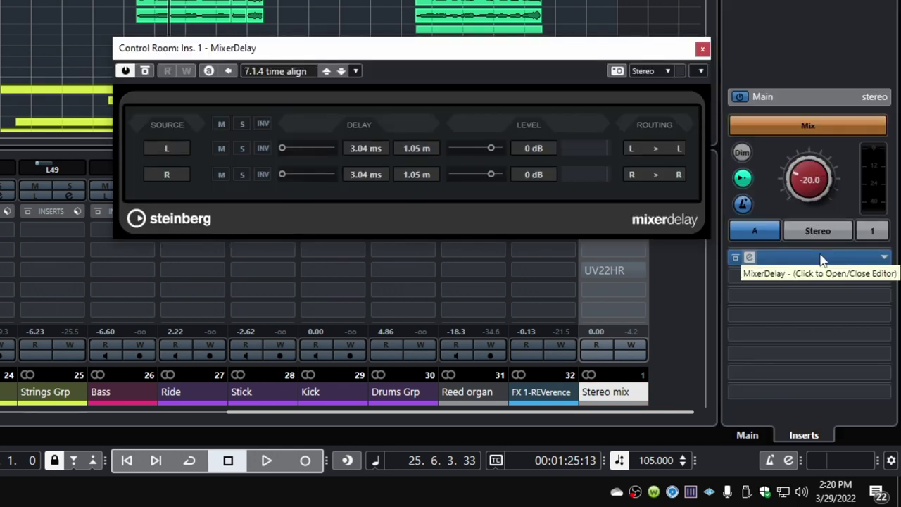
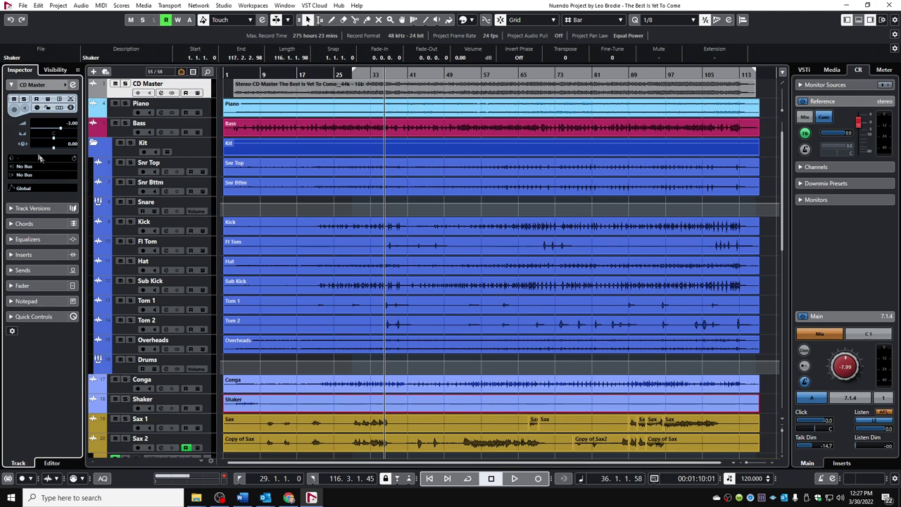
Step: Open the CD Master track's channel settings and activate its first cue send
left_click(72, 85)
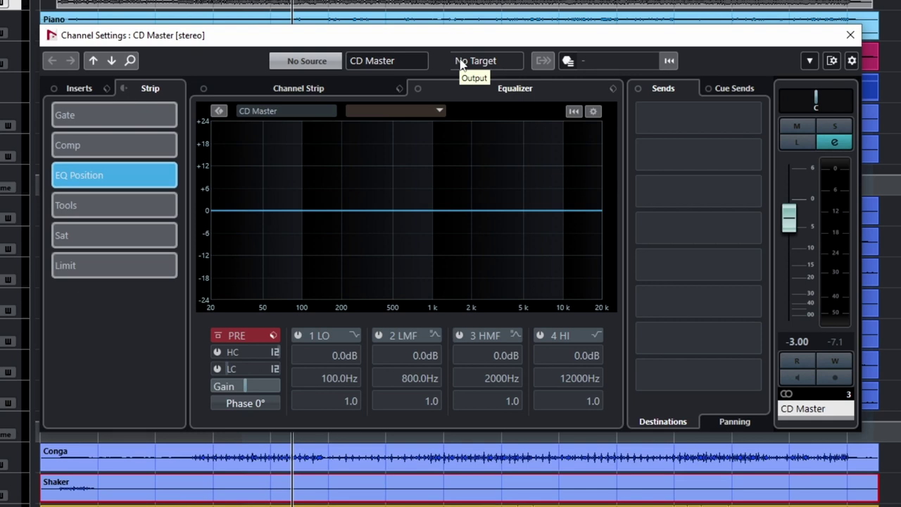
left_click(733, 89)
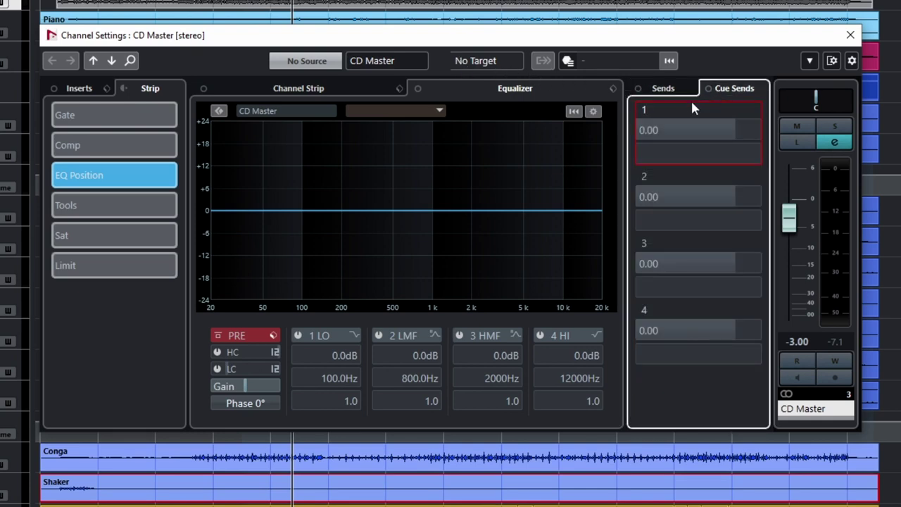
left_click(644, 129)
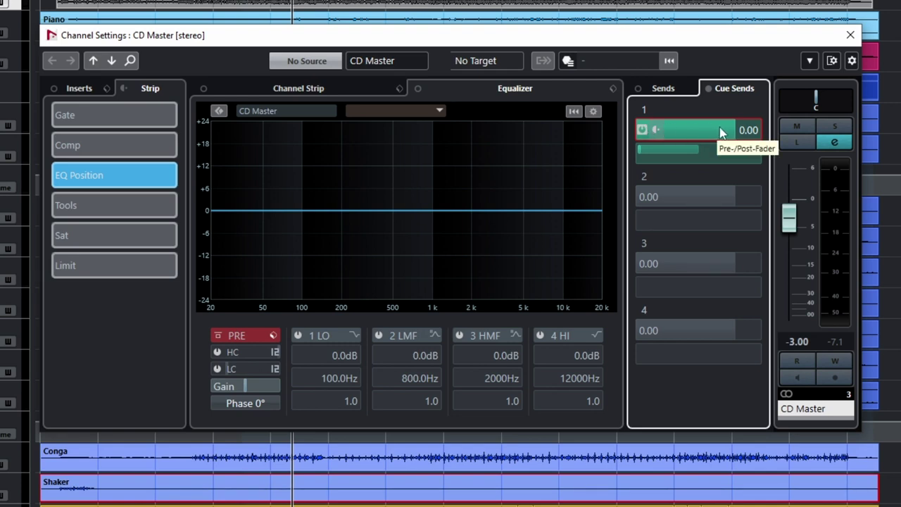
Step: Play the CD Master through its cue send, close its channel settings, and switch the Control Room's main source to C 1
key("space")
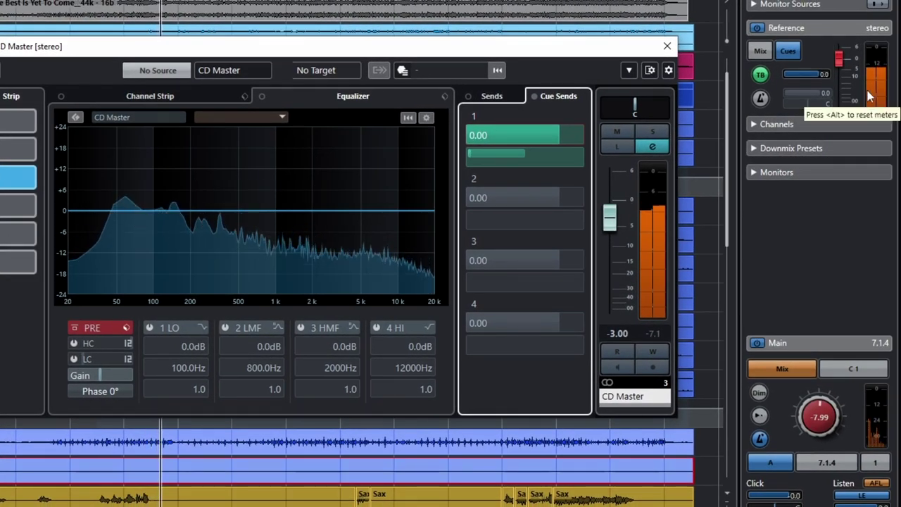
left_click(725, 163)
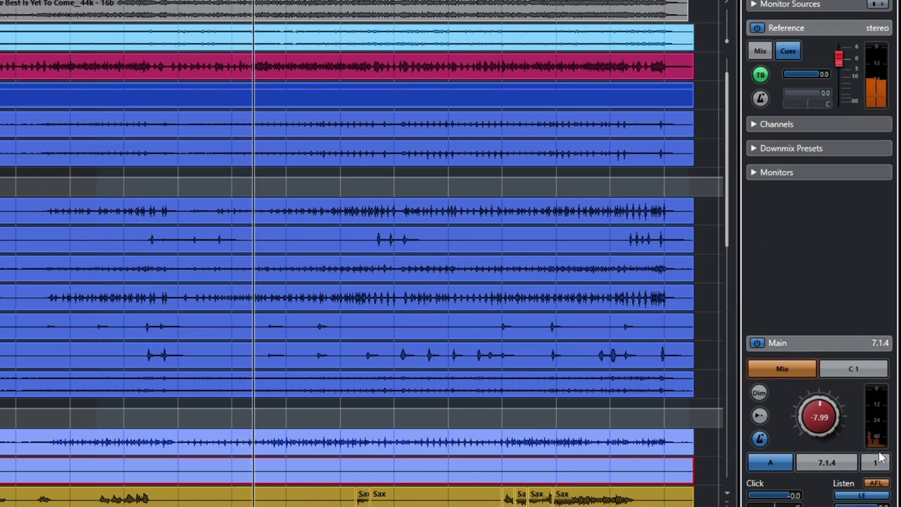
left_click(852, 370)
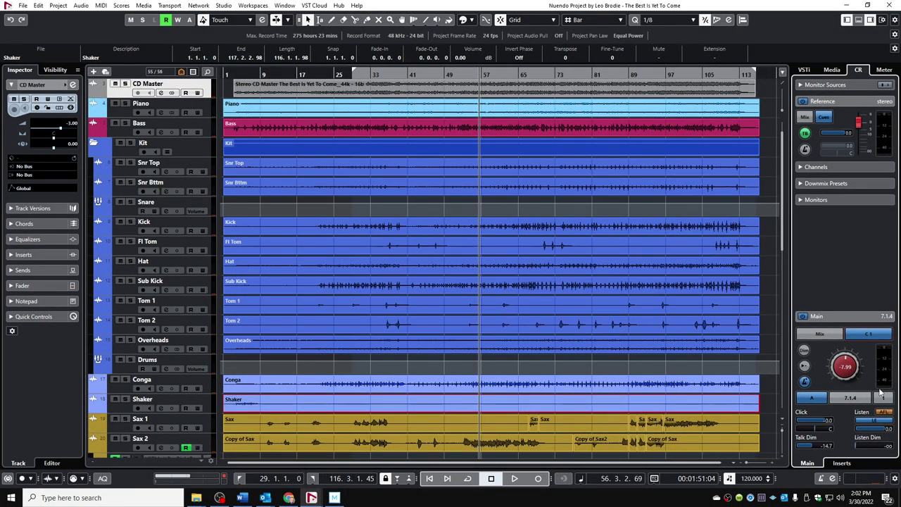
key("space")
Step: Select the Stereo CD Master event and open its volume value for editing
left_click(526, 92)
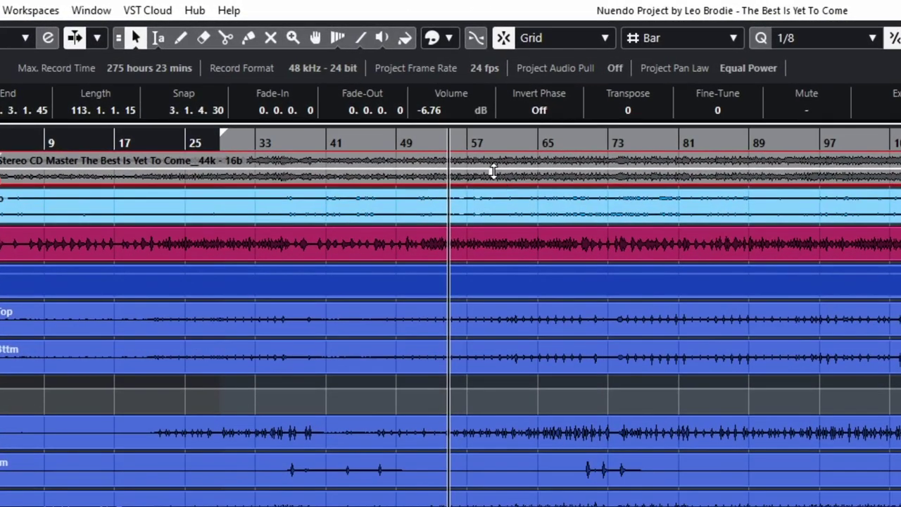
mouse_move(495, 90)
left_click(440, 113)
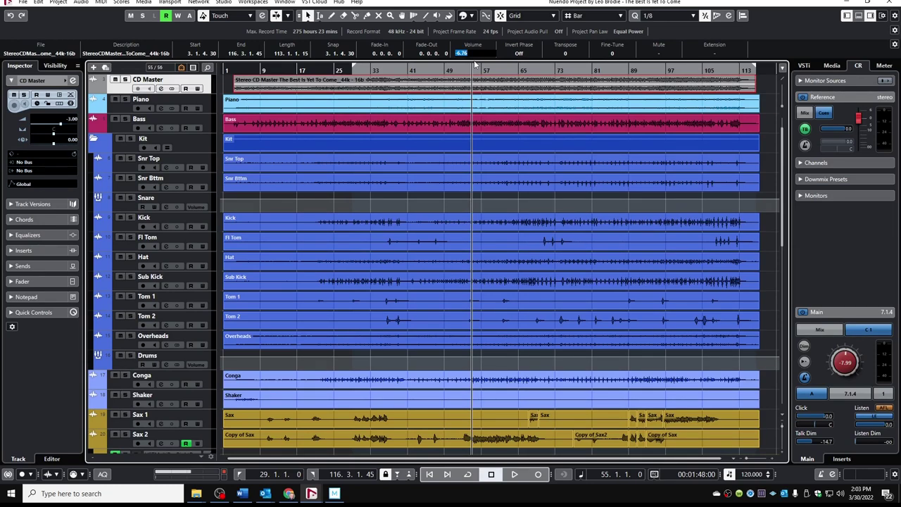
Step: Open the key command settings and search the commands for "Select Control Room"
left_click(38, 2)
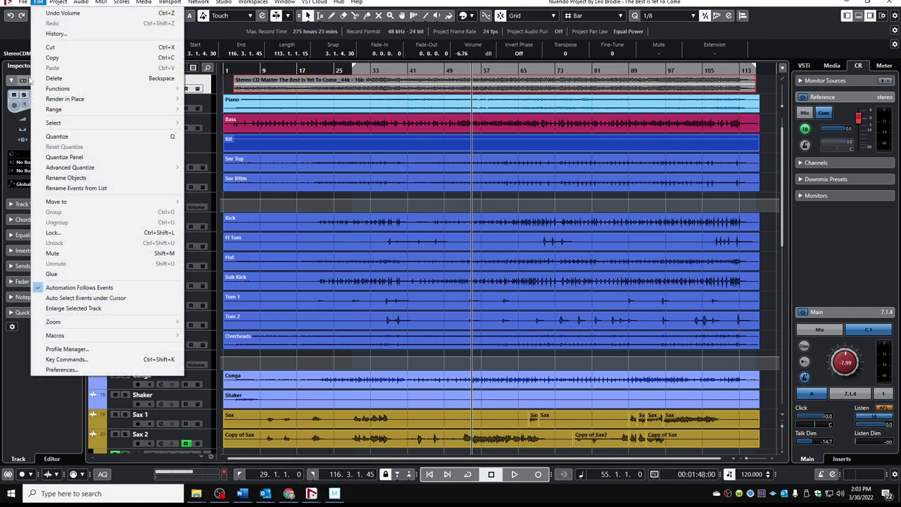
left_click(59, 359)
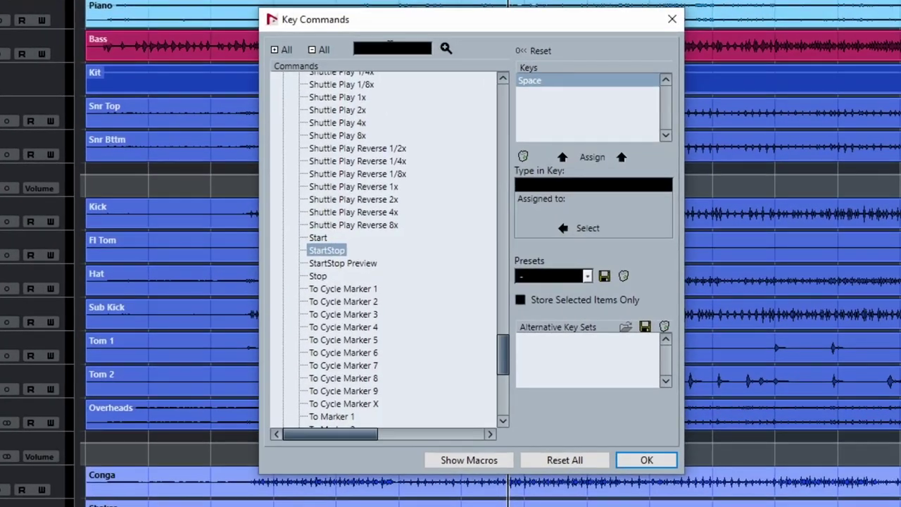
type("Select Control Room")
left_click(446, 48)
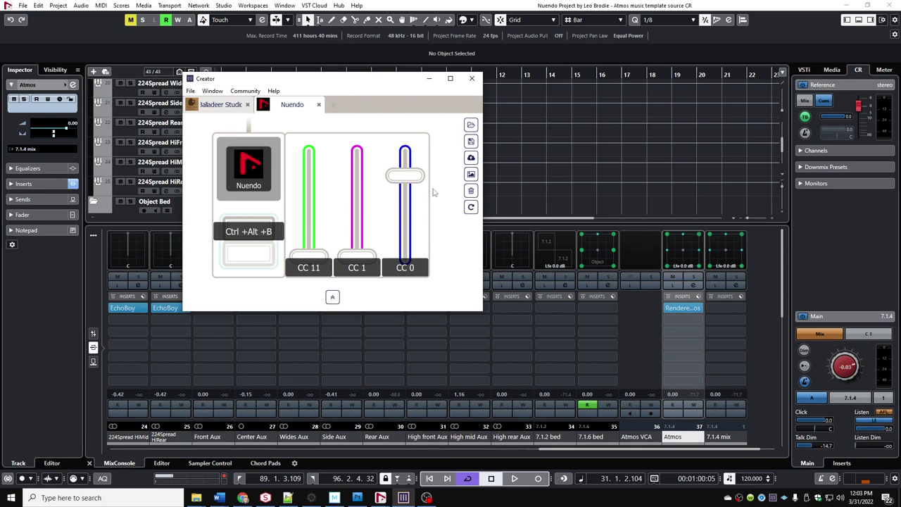
Step: In the Creator app, set the blue slider's MIDI CC number to 9 and return to Nuendo
right_click(405, 218)
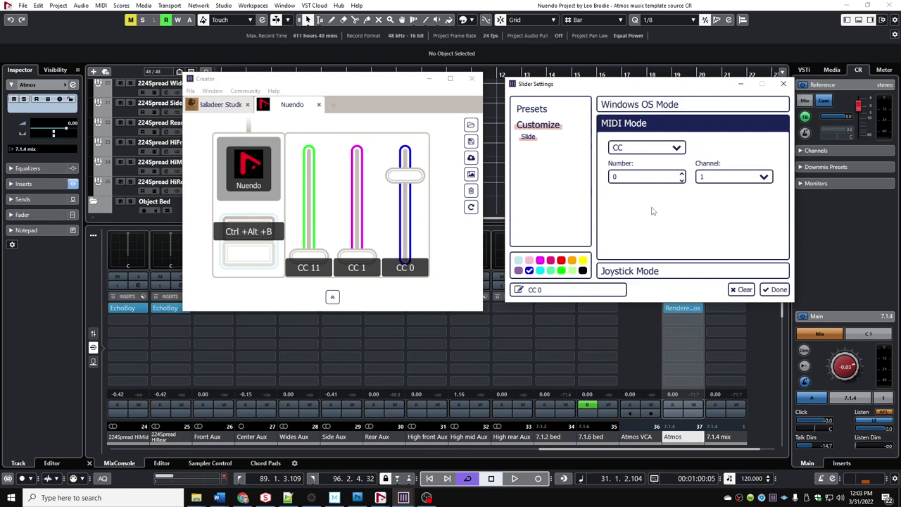
left_click(637, 179)
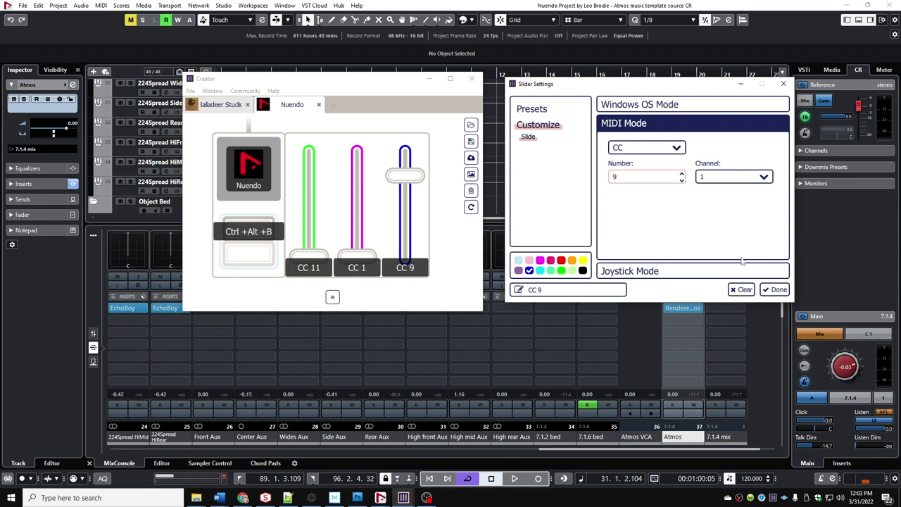
left_click(778, 289)
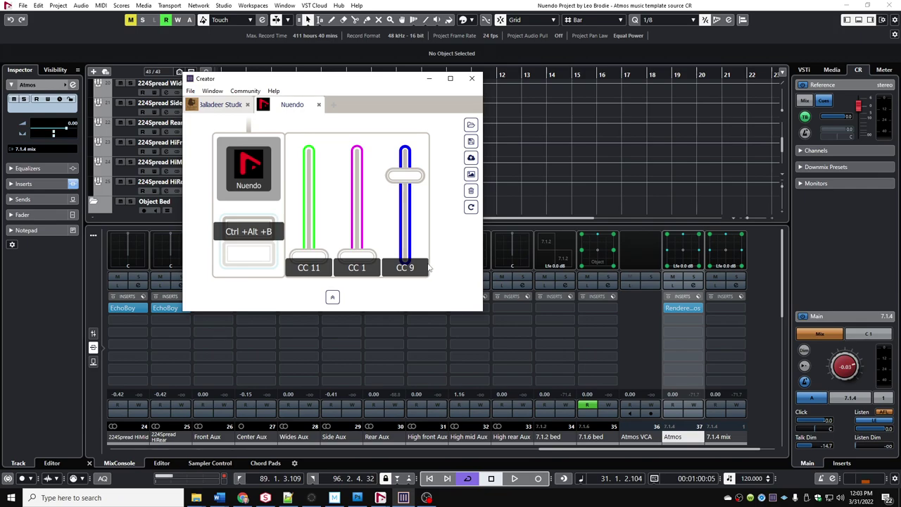
key("ctrl+alt+b")
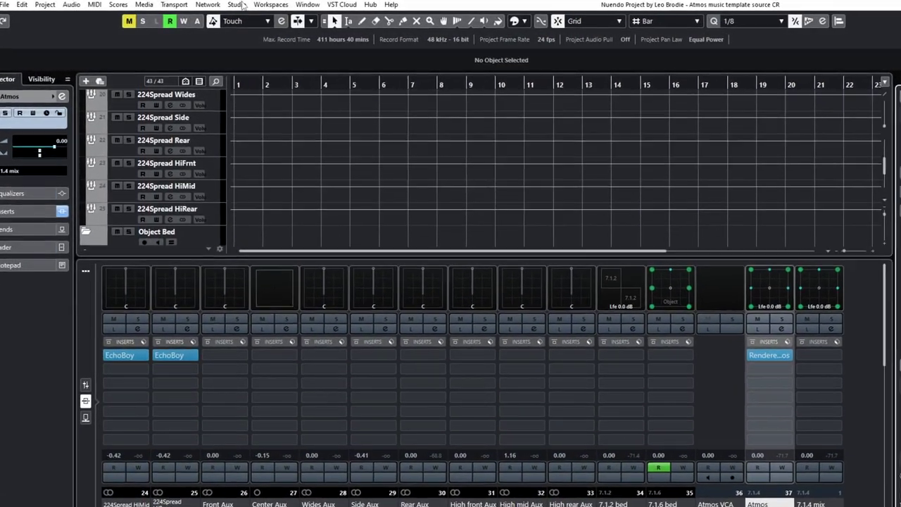
Step: Open the Studio Setup and add a Generic Remote device
left_click(229, 6)
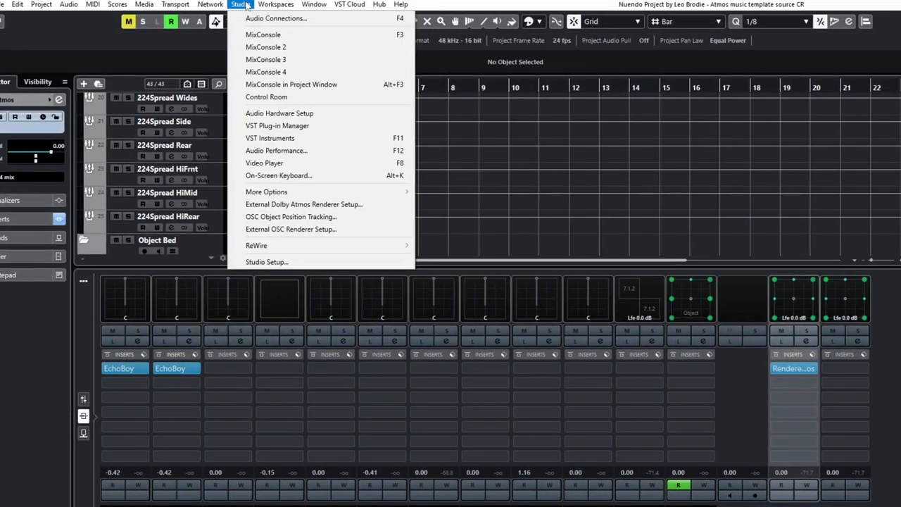
left_click(265, 261)
left_click(209, 122)
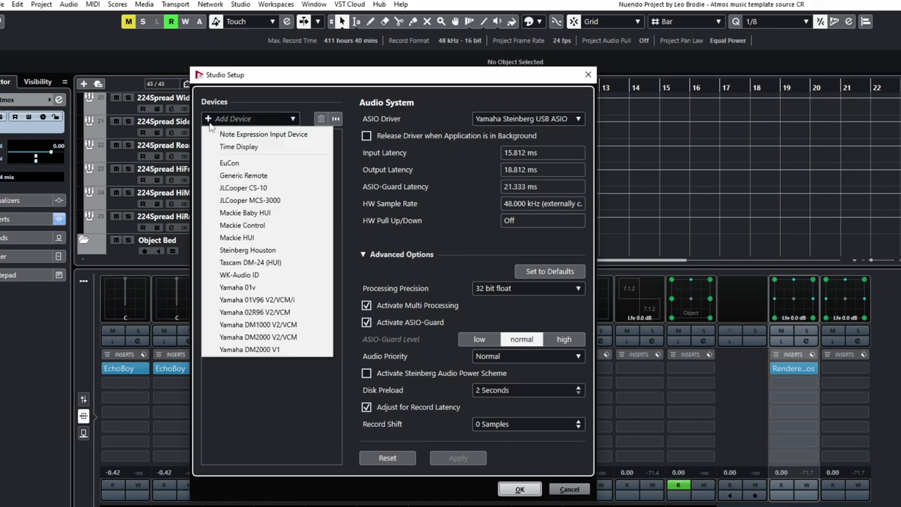
left_click(243, 175)
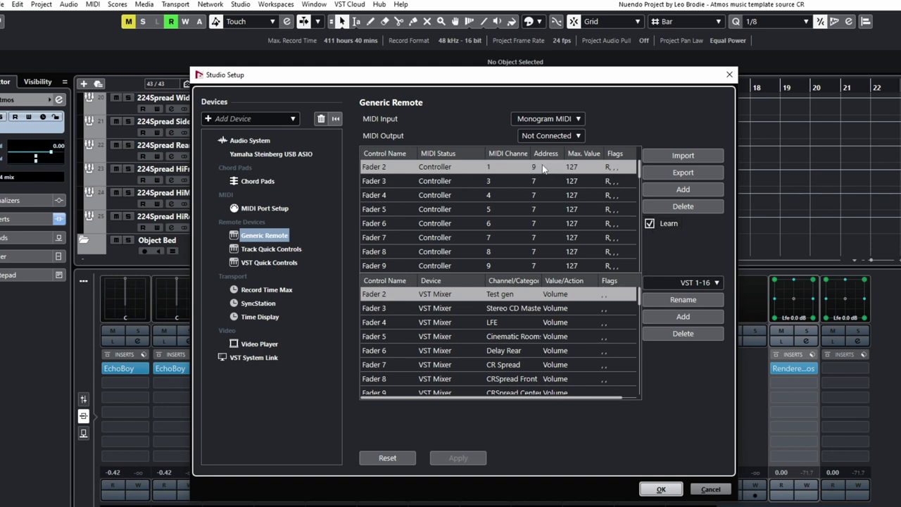
Step: Assign Fader 2 of the Generic Remote to the VST Control Room device's Control Room volume and apply the mapping
left_click(446, 294)
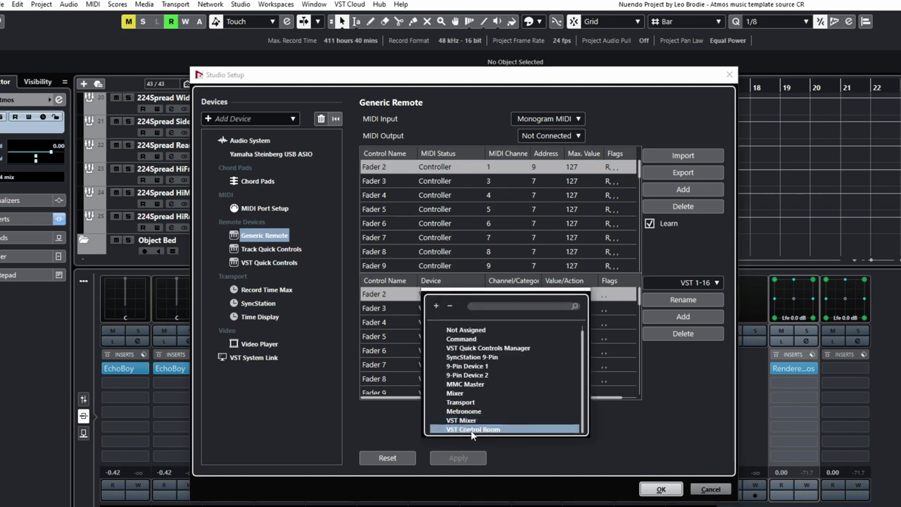
left_click(473, 430)
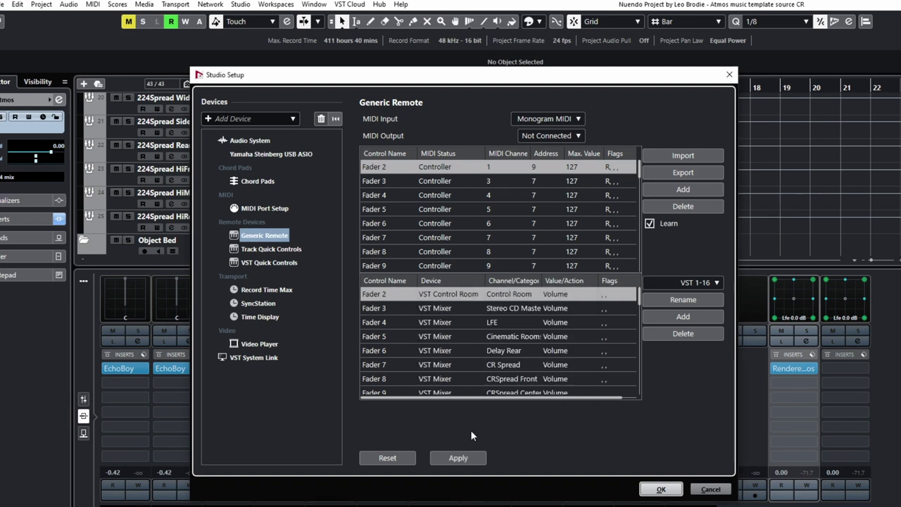
left_click(510, 295)
left_click(529, 344)
left_click(482, 458)
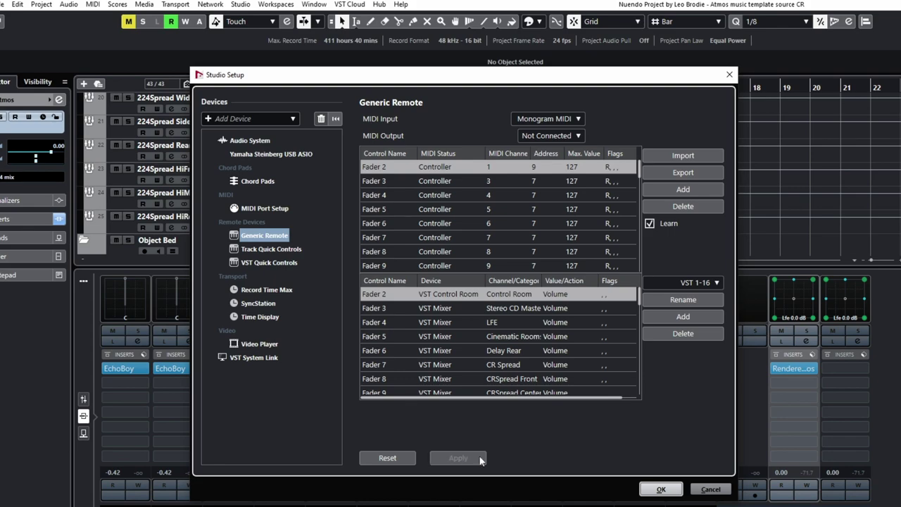